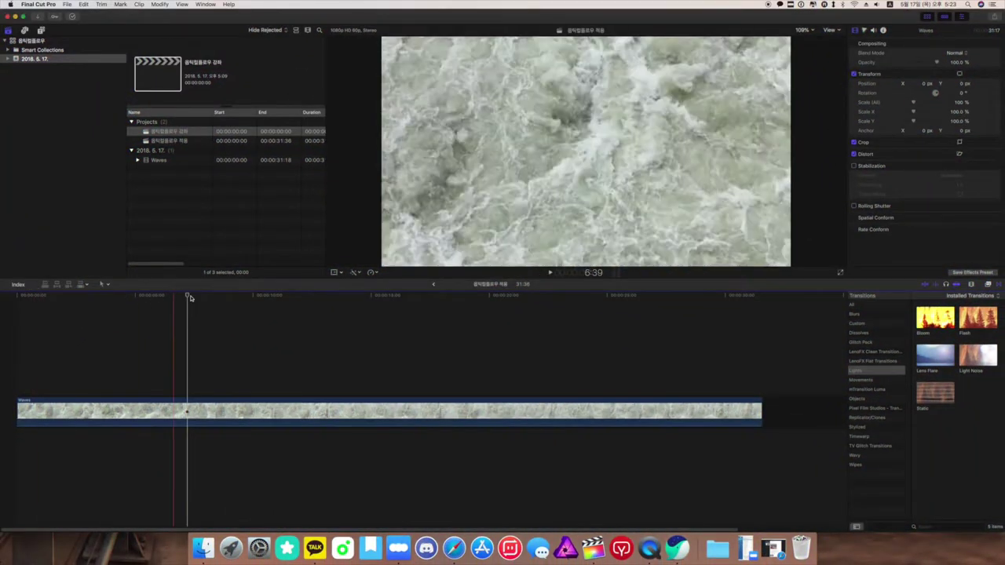
Split the Waves clip at about 10 seconds and again at about 20 seconds
key("Home")
key("space")
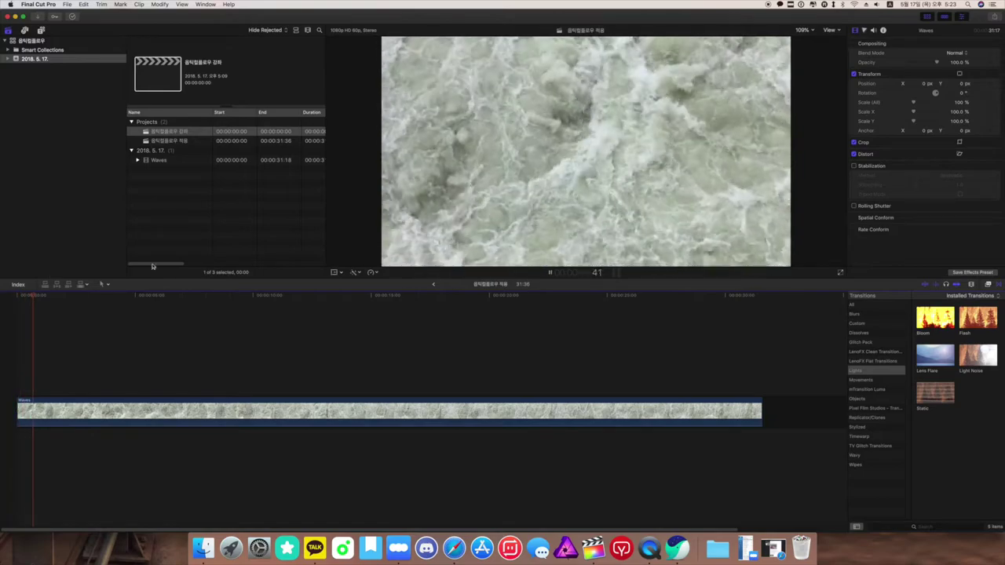
left_click(262, 411)
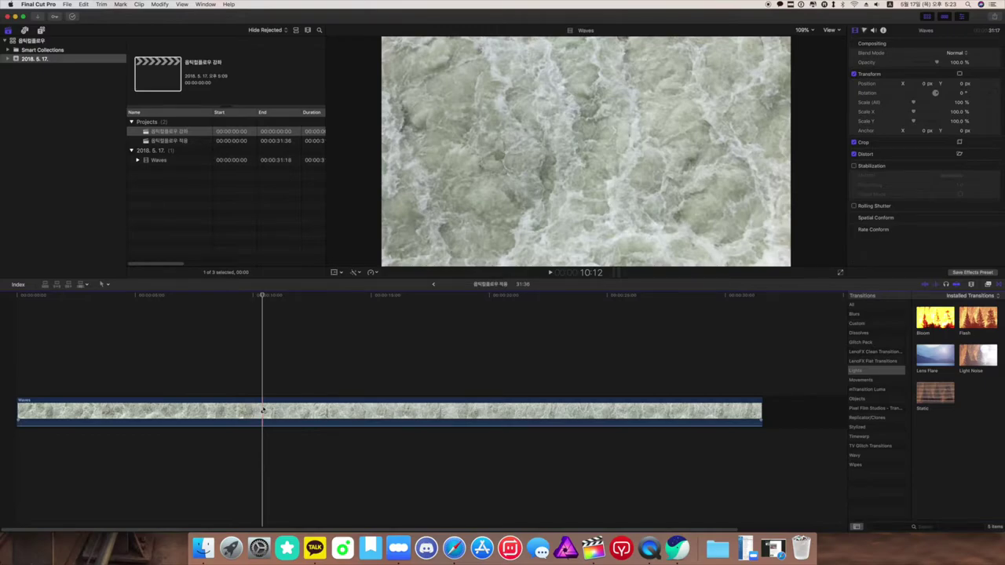
left_click(275, 410)
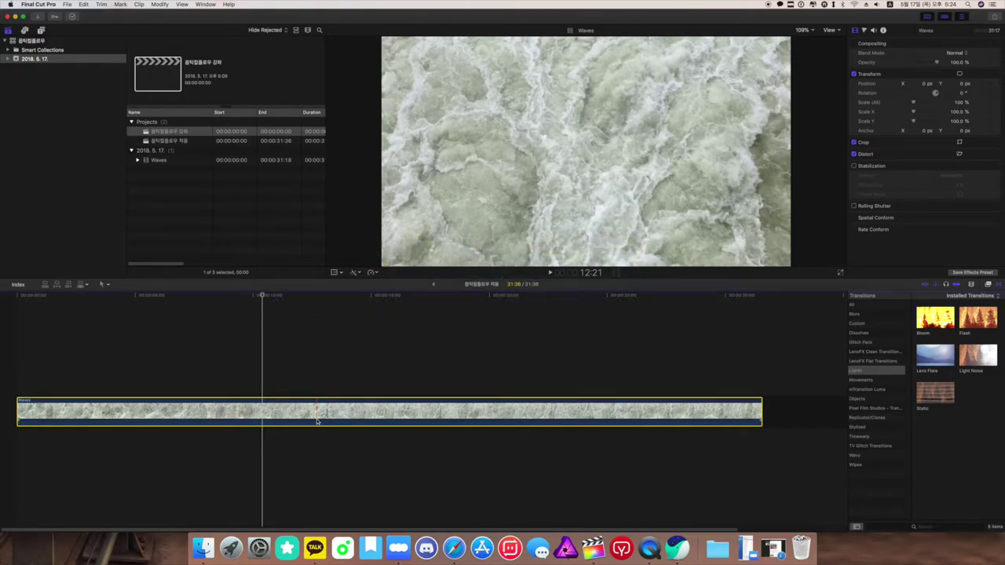
key("super+b")
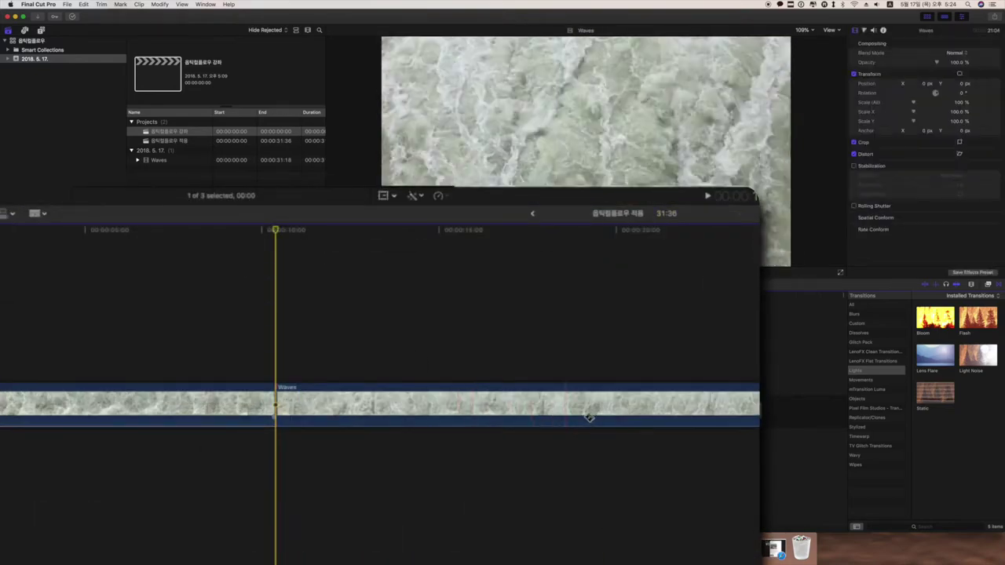
left_click(622, 416)
key("a")
Slow the middle Waves segment down to 25% speed
left_click(500, 407)
left_click(440, 197)
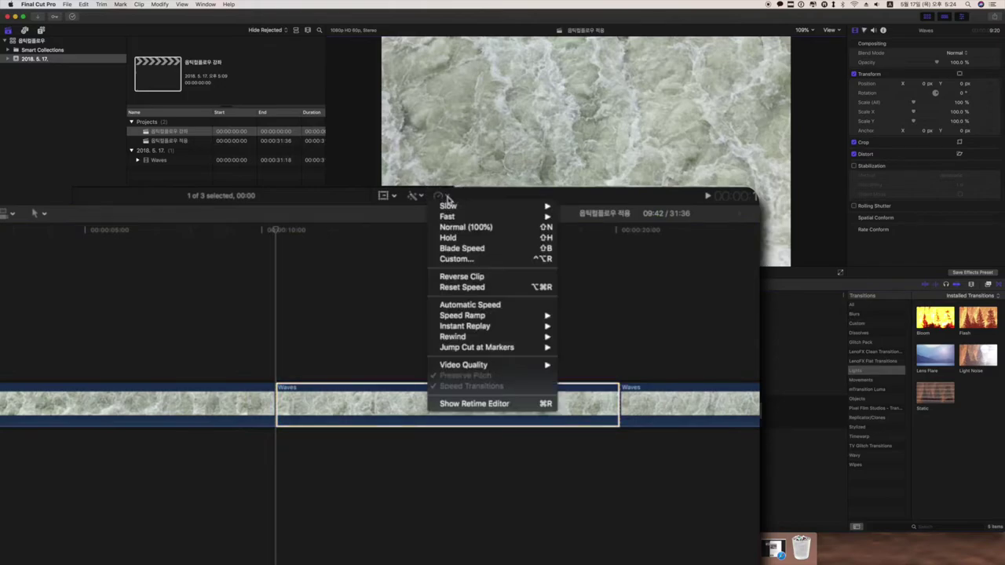
mouse_move(473, 206)
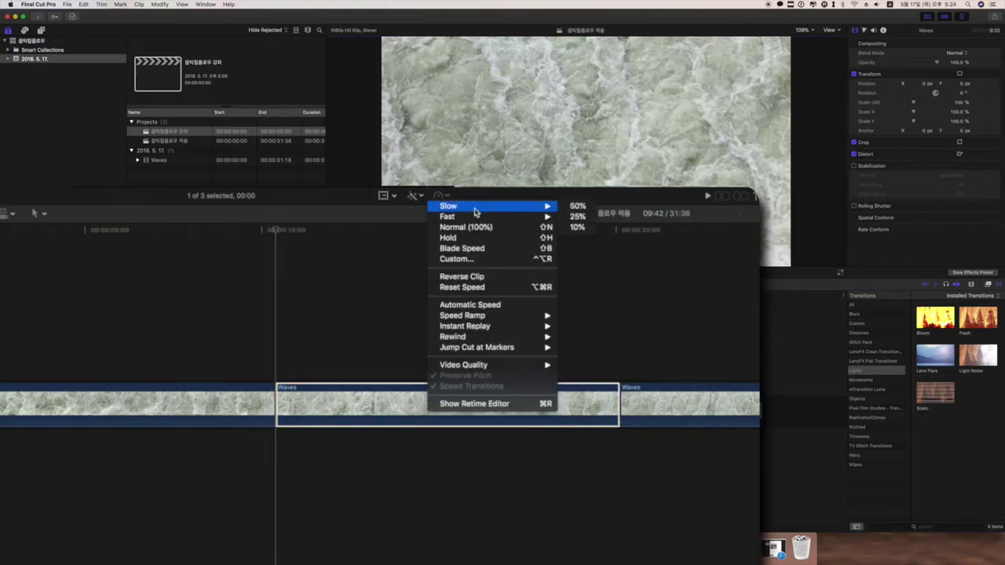
left_click(580, 217)
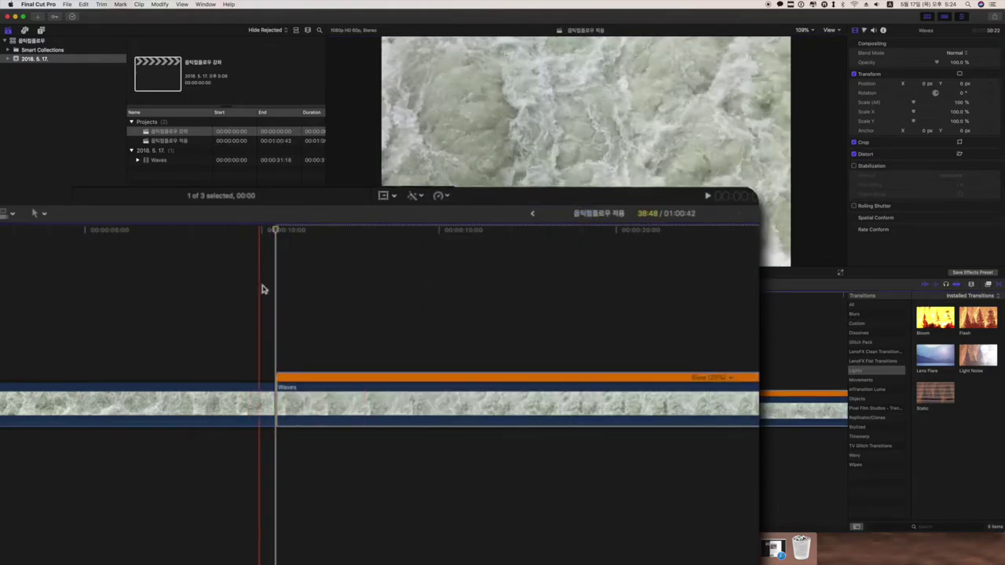
Play the cut from the normal-speed segment into the slowed segment repeatedly to examine how smooth the slow motion looks
key("space")
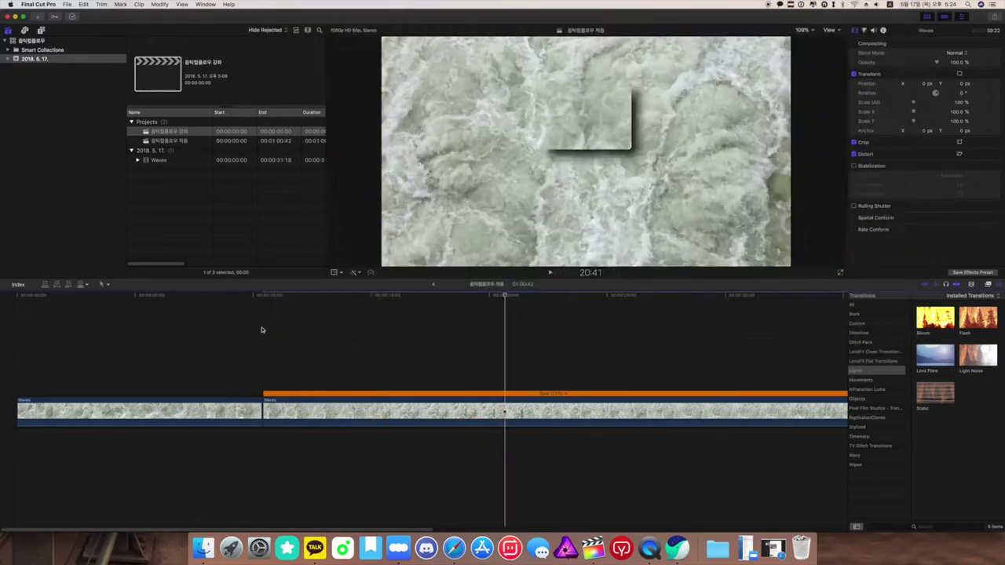
left_click(265, 296)
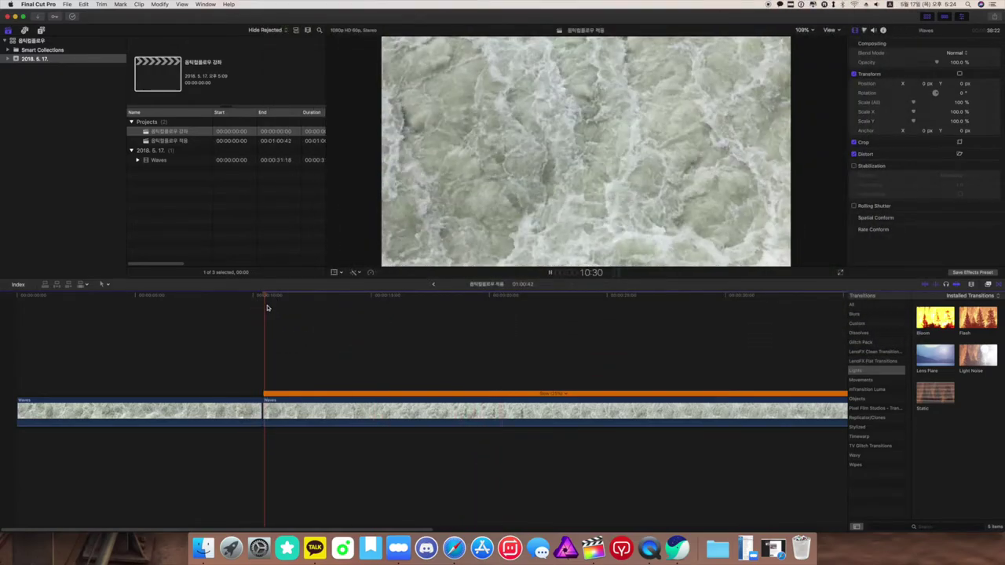
key("space")
left_click(336, 407)
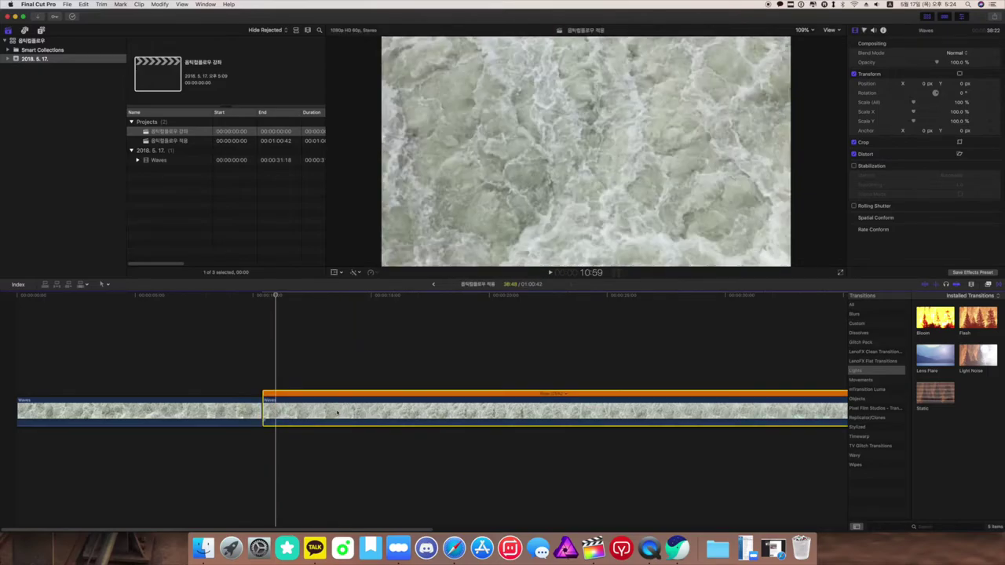
left_click(241, 297)
key("space")
key("space")
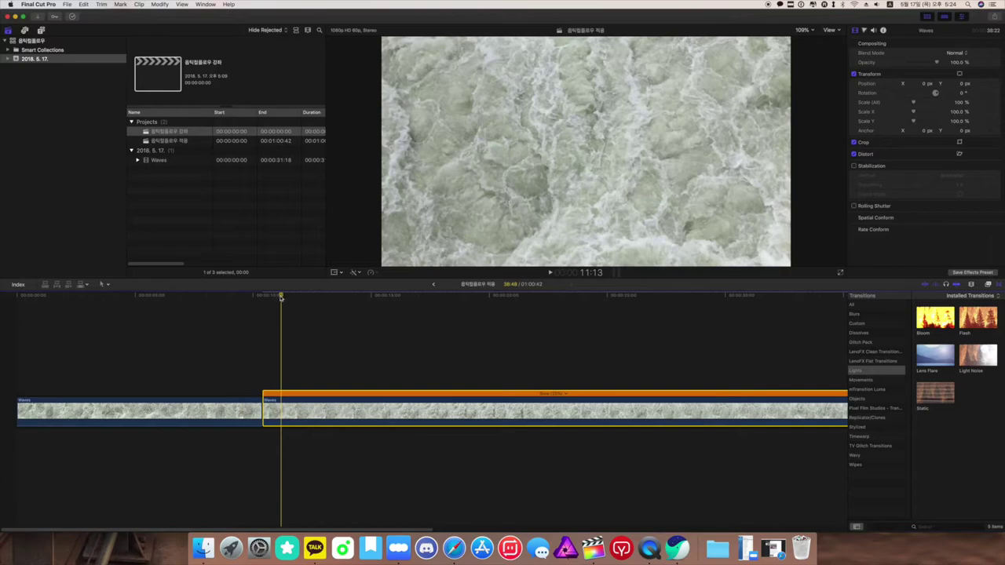
left_click(264, 296)
key("space")
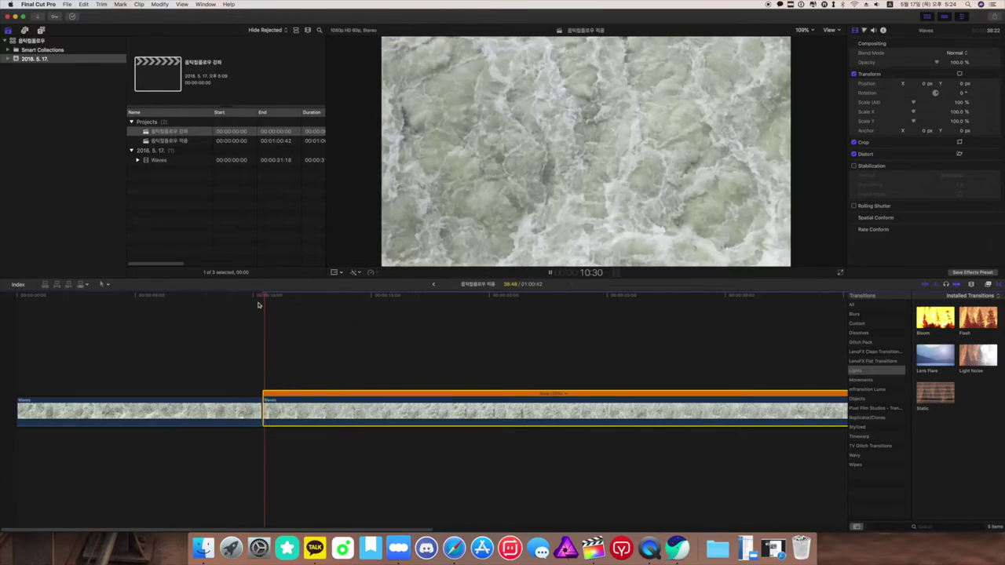
key("space")
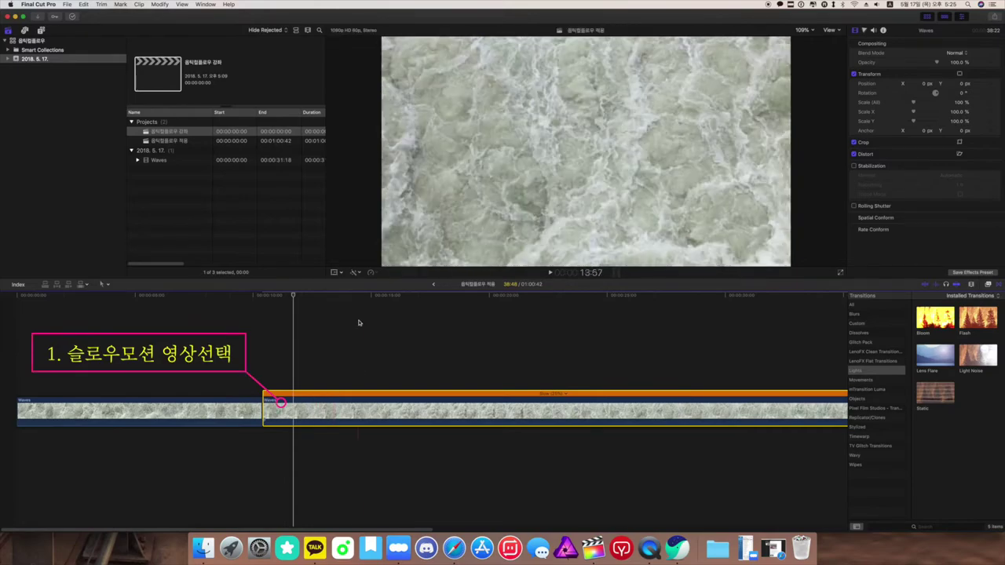
Set the slowed segment's retiming video quality to Optical Flow and play it back from just before its start
left_click(370, 272)
mouse_move(383, 284)
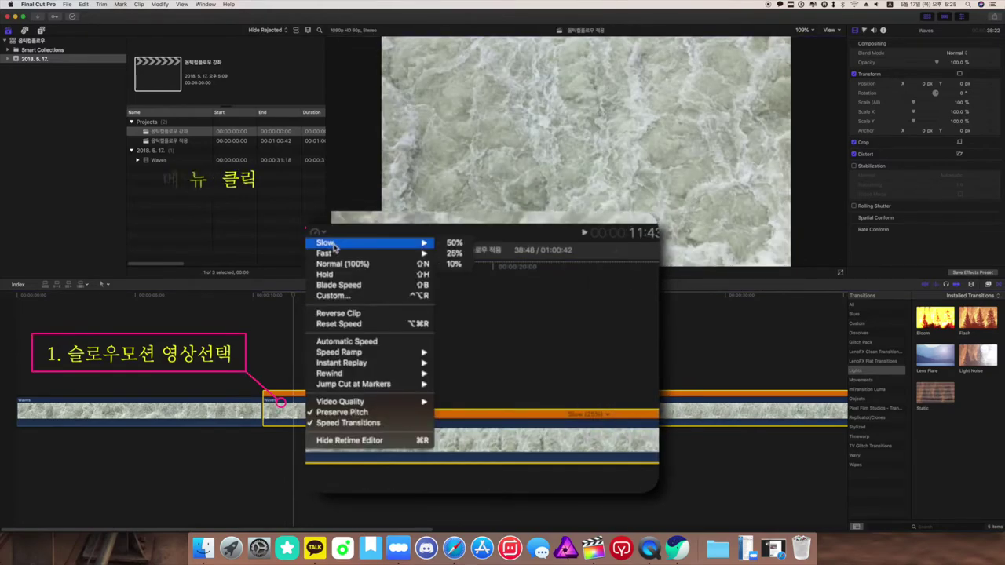
left_click(318, 233)
left_click(320, 235)
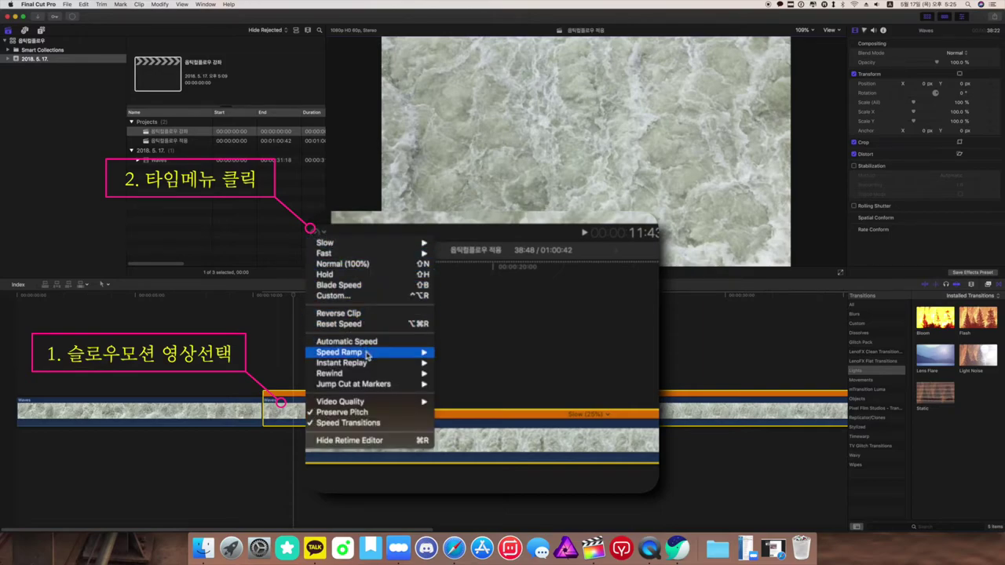
mouse_move(382, 404)
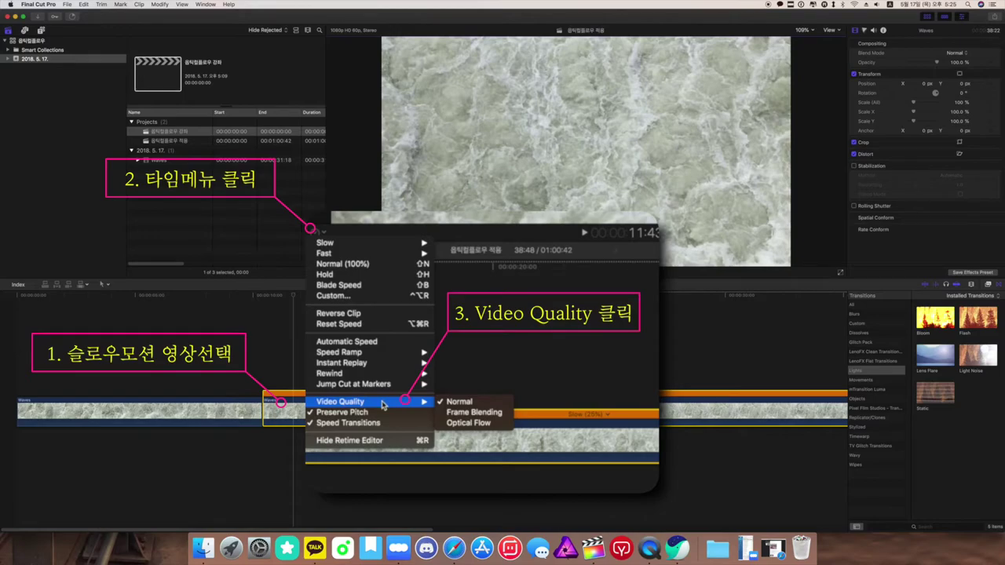
left_click(467, 424)
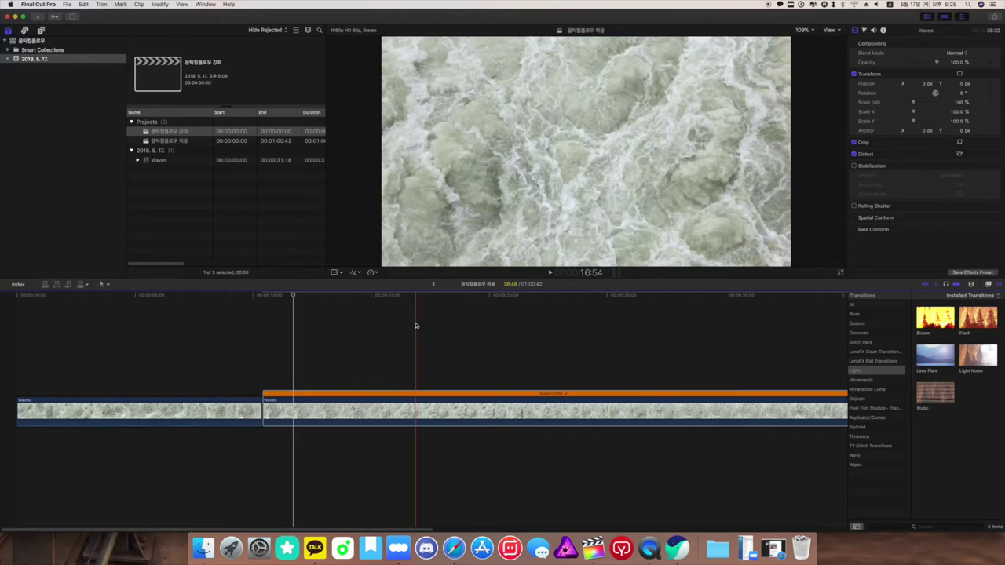
left_click(294, 296)
left_click_drag(294, 295, 259, 301)
key("space")
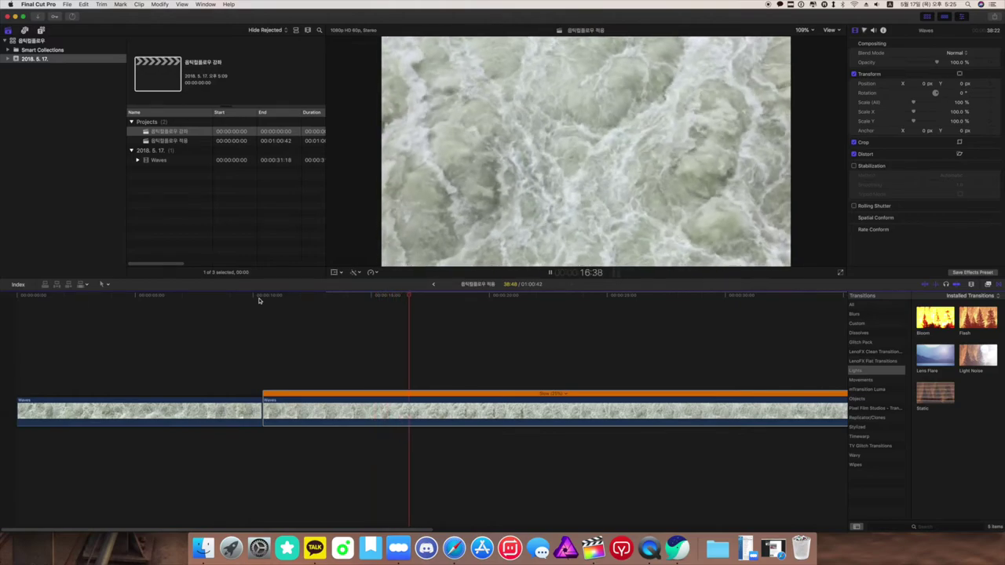
key("space")
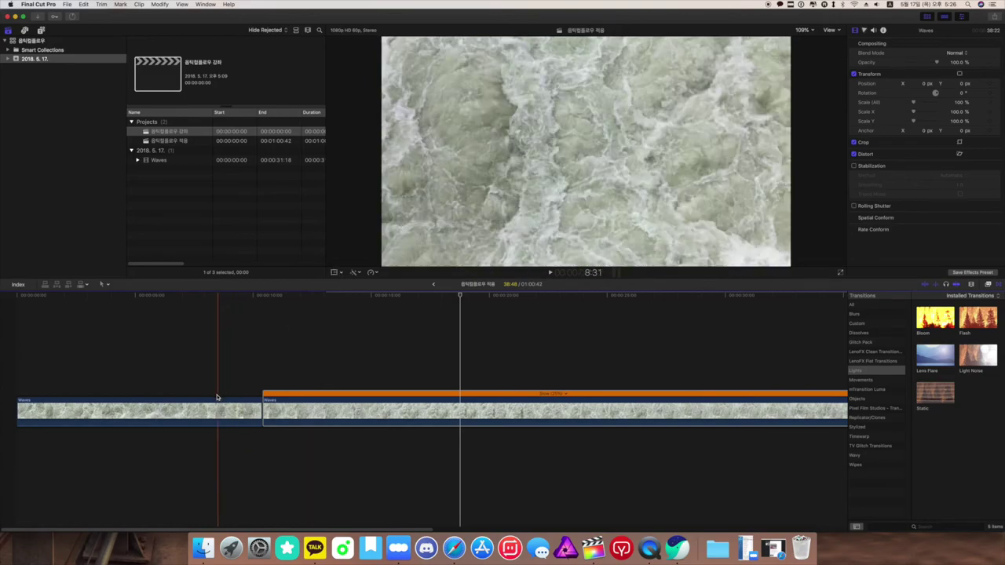
Slow the first Waves segment down to 25% speed
left_click(218, 410)
left_click(371, 273)
left_click(461, 286)
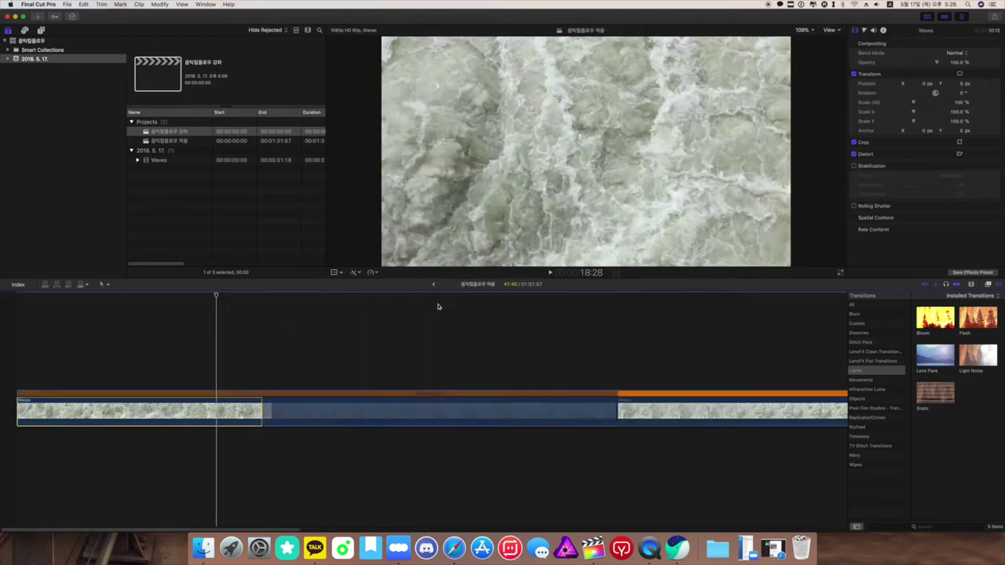